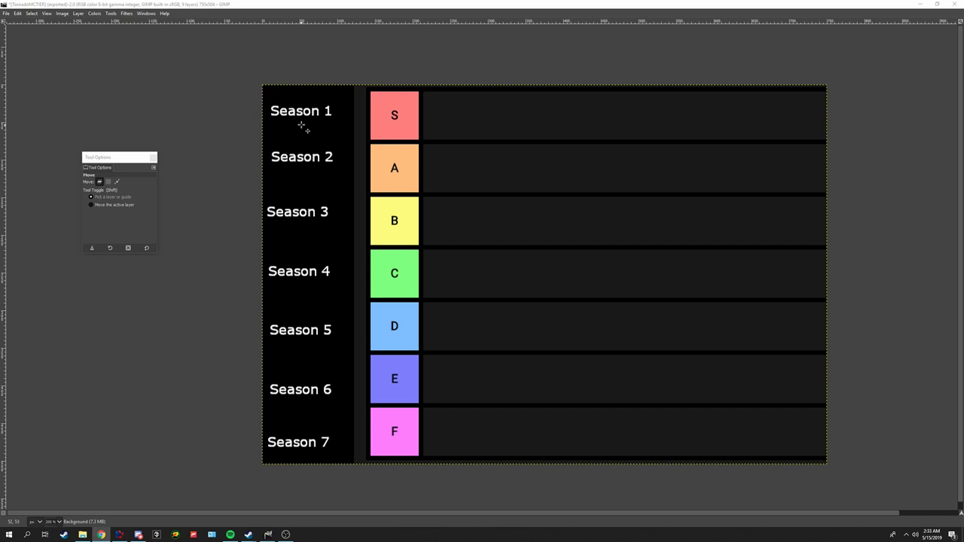
Drag the Season 1 text label from the left column into the S tier row
click(306, 113)
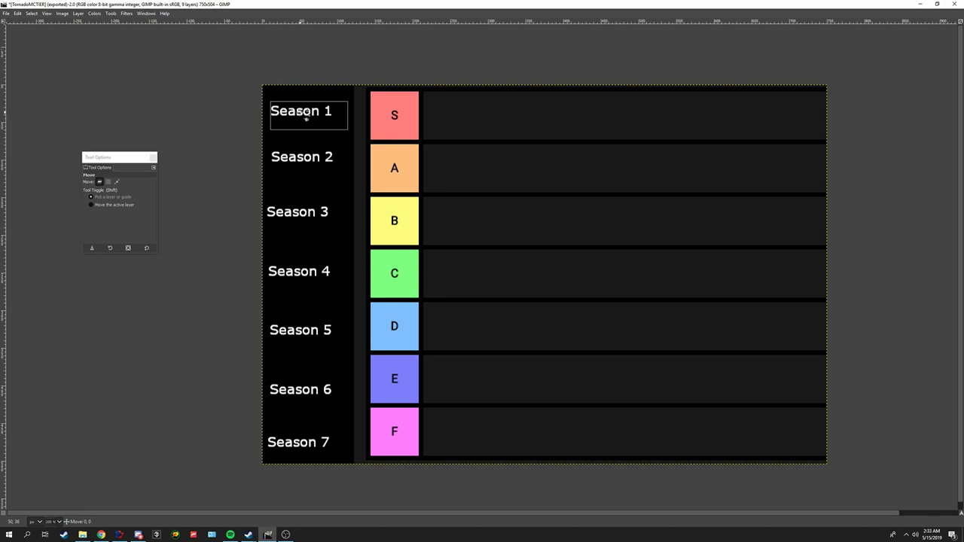
drag(306, 117, 464, 111)
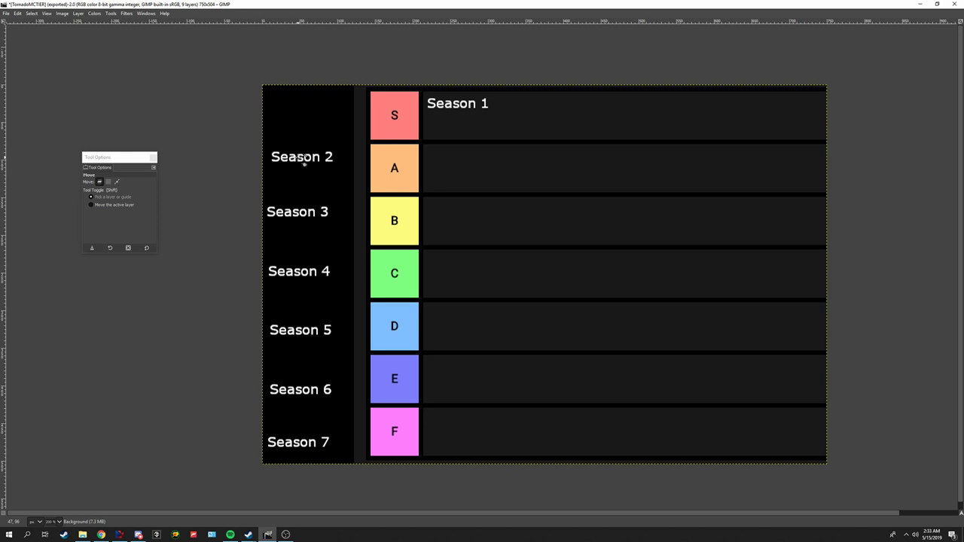
Move the Season 2 label into the D tier row and centre it within the row
click(303, 160)
drag(304, 161, 456, 342)
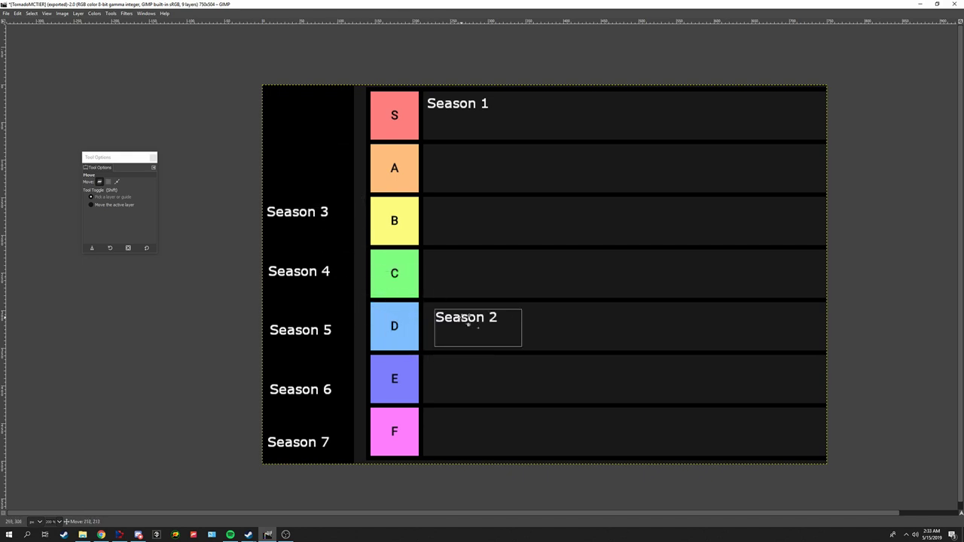
drag(456, 341, 456, 317)
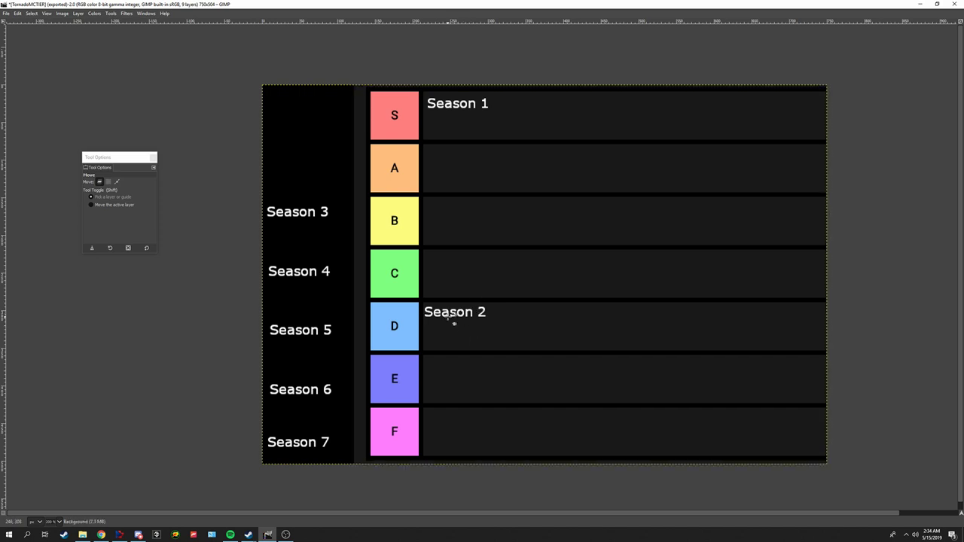
drag(478, 319, 483, 330)
Drop Season 3 into the D row below Season 2, raising Season 2 to make room
click(304, 213)
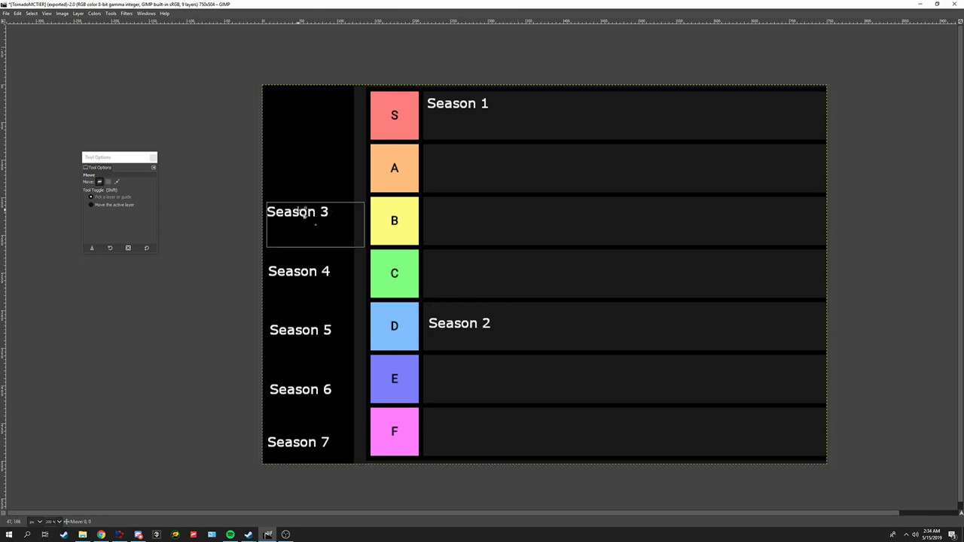
drag(304, 213, 303, 222)
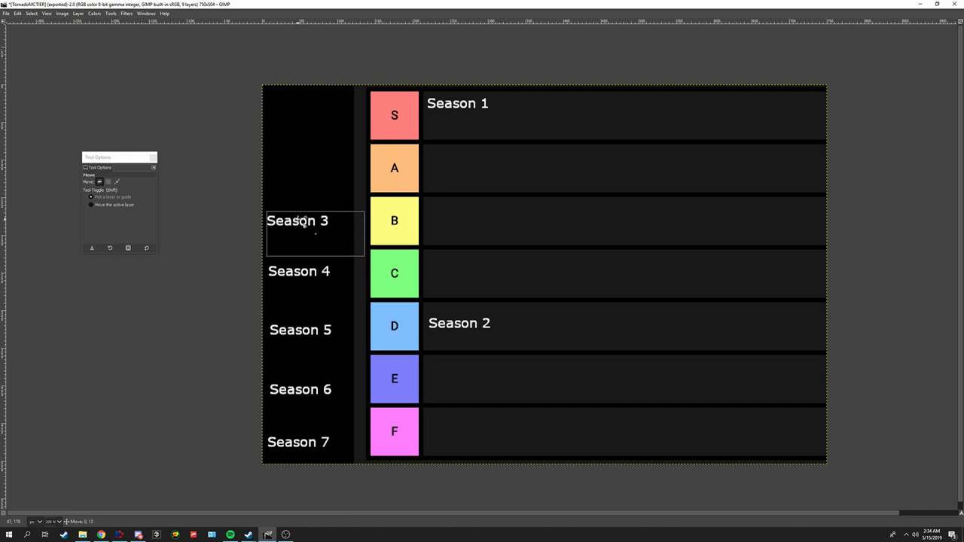
mouse_move(304, 222)
mouse_down()
mouse_move(468, 380)
mouse_move(464, 341)
mouse_up()
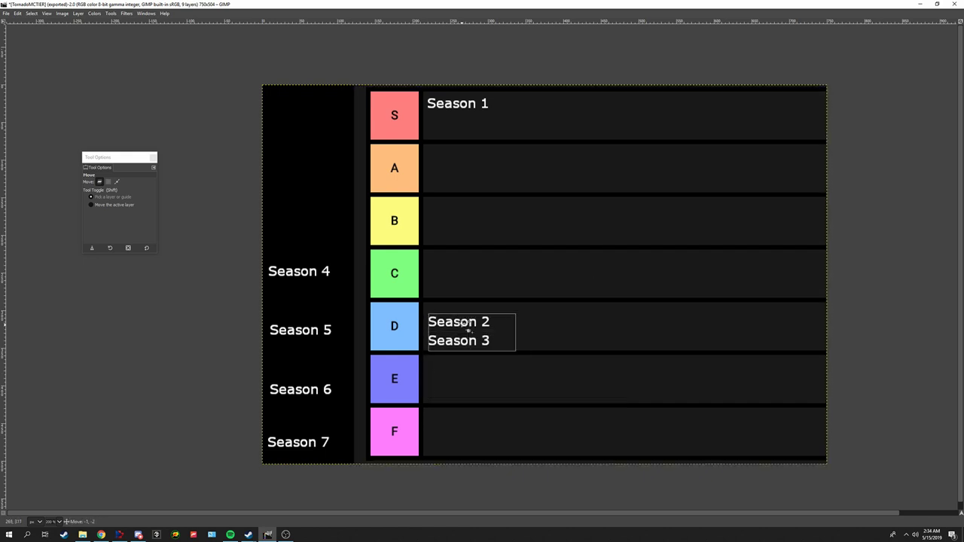
drag(469, 330, 468, 324)
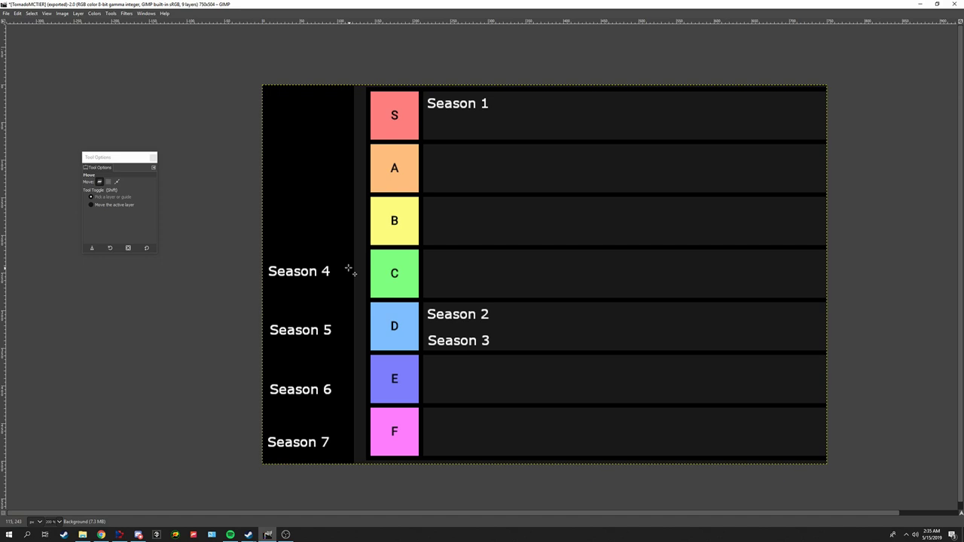
Drag the Season 4 text label from the left column into the B tier row
drag(317, 275, 317, 273)
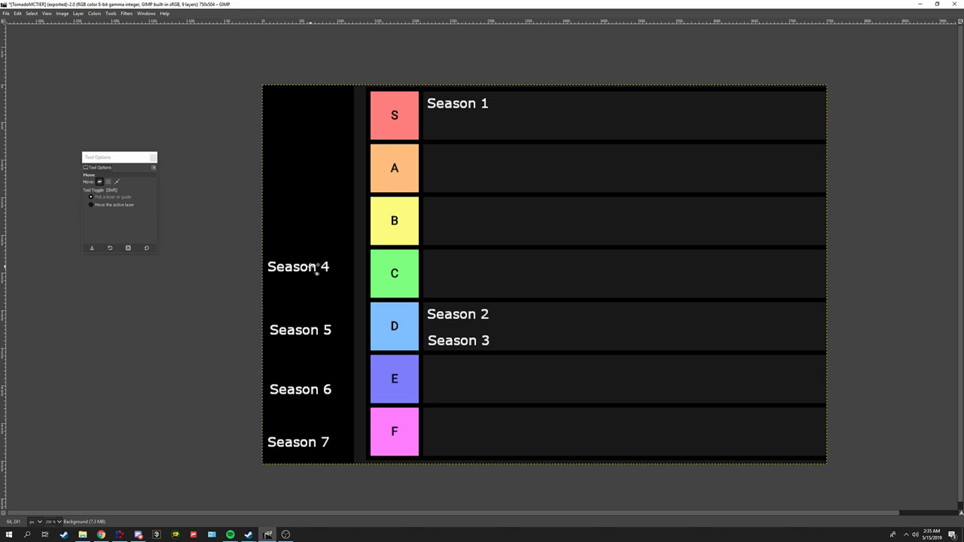
drag(316, 271, 322, 274)
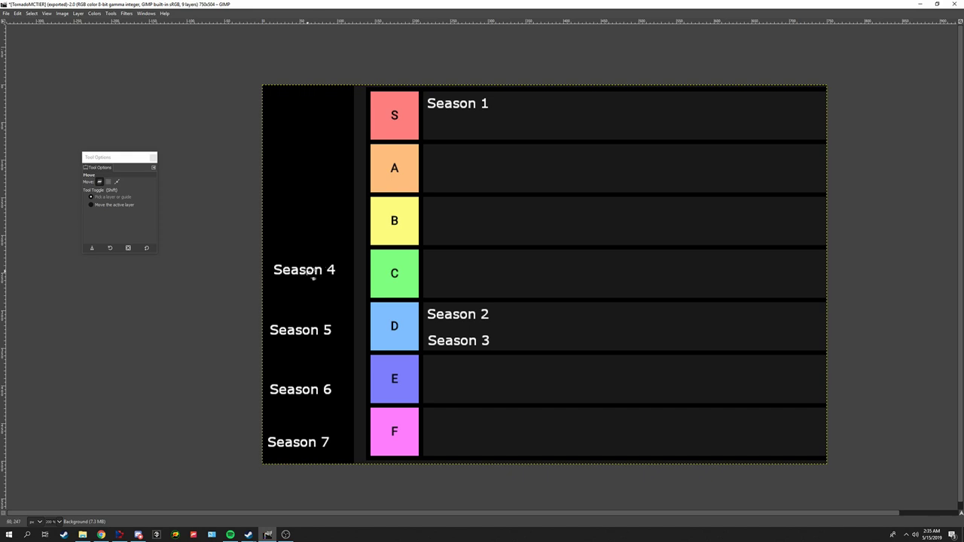
mouse_move(322, 273)
mouse_down()
mouse_move(487, 228)
mouse_move(463, 214)
mouse_up()
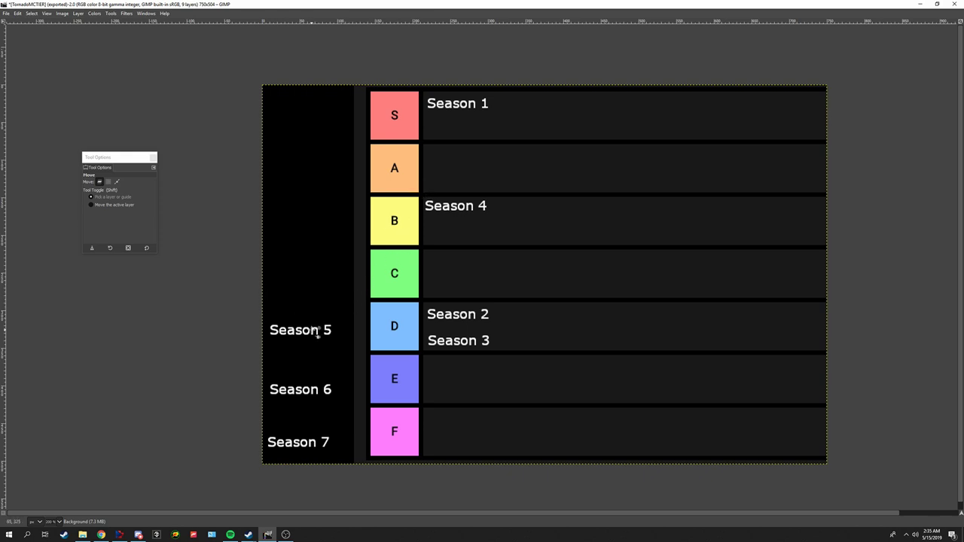
Drag the Season 5 label into the S tier row, directly beneath Season 1
drag(318, 335, 474, 130)
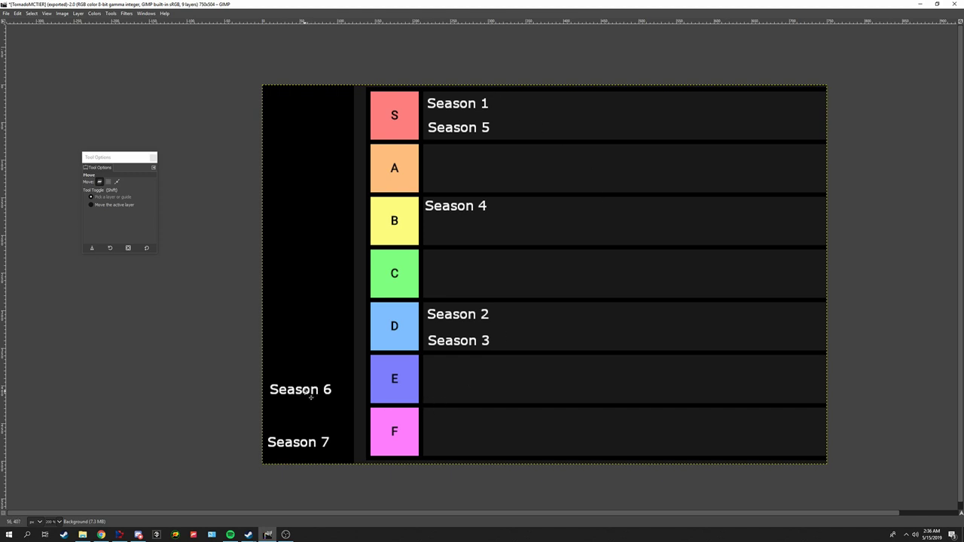
Carry the Season 6 label out of the left column and settle it in the F tier row
click(317, 391)
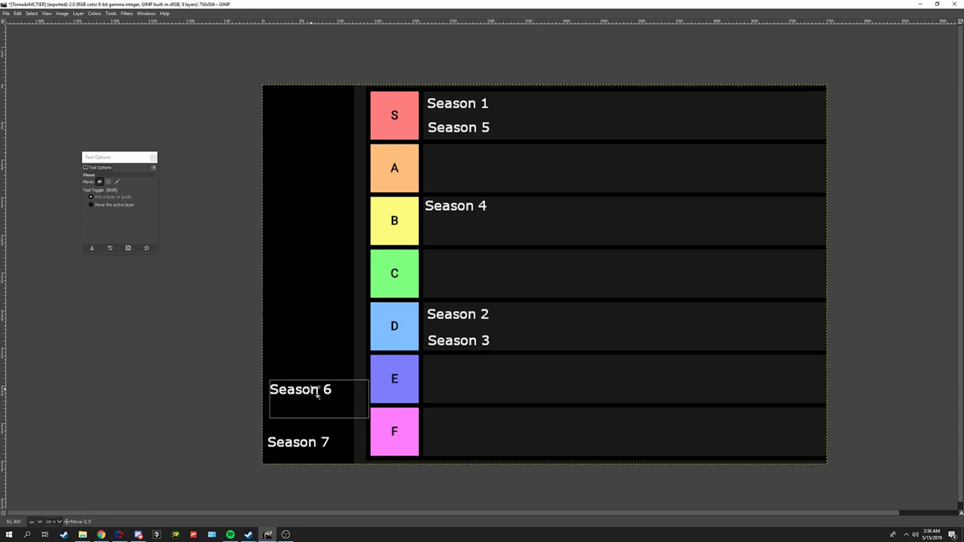
drag(317, 391, 320, 337)
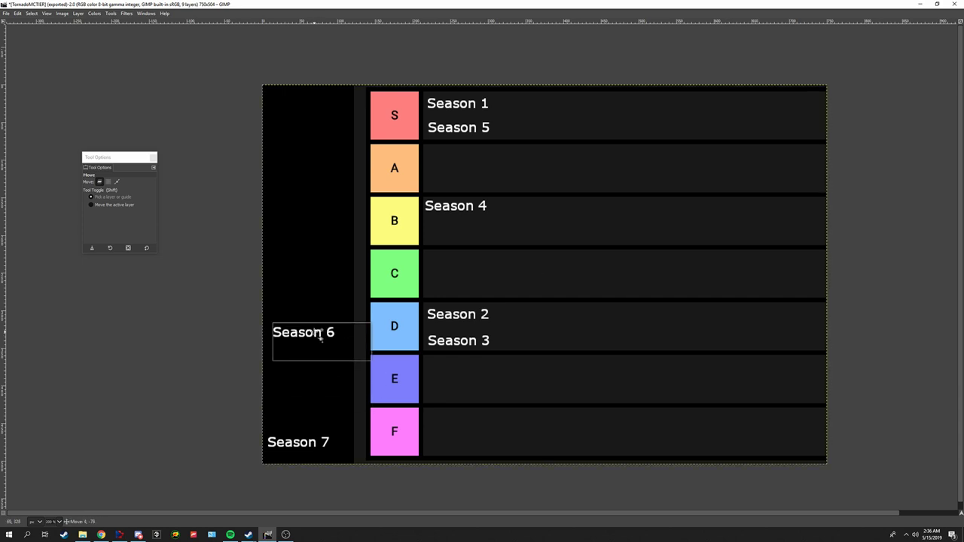
drag(320, 337, 474, 431)
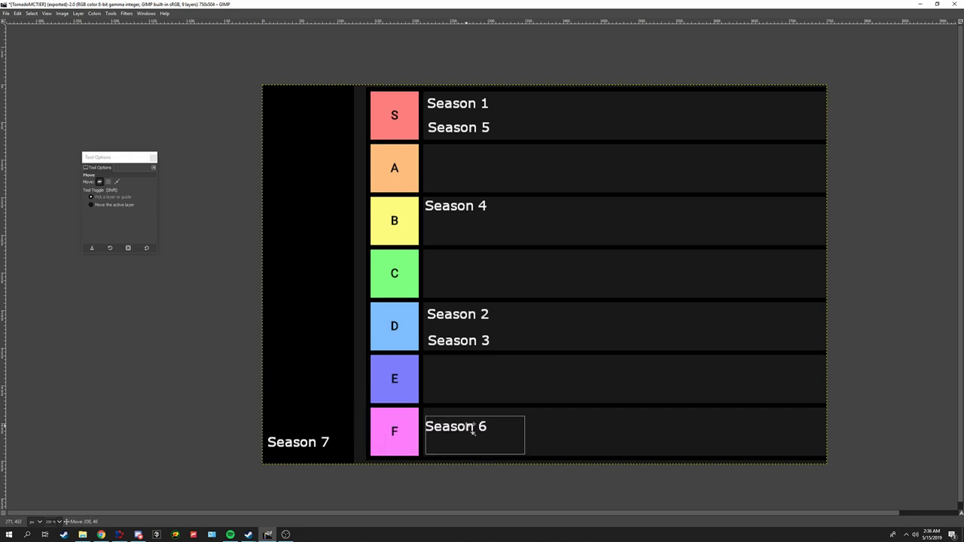
drag(473, 432, 476, 433)
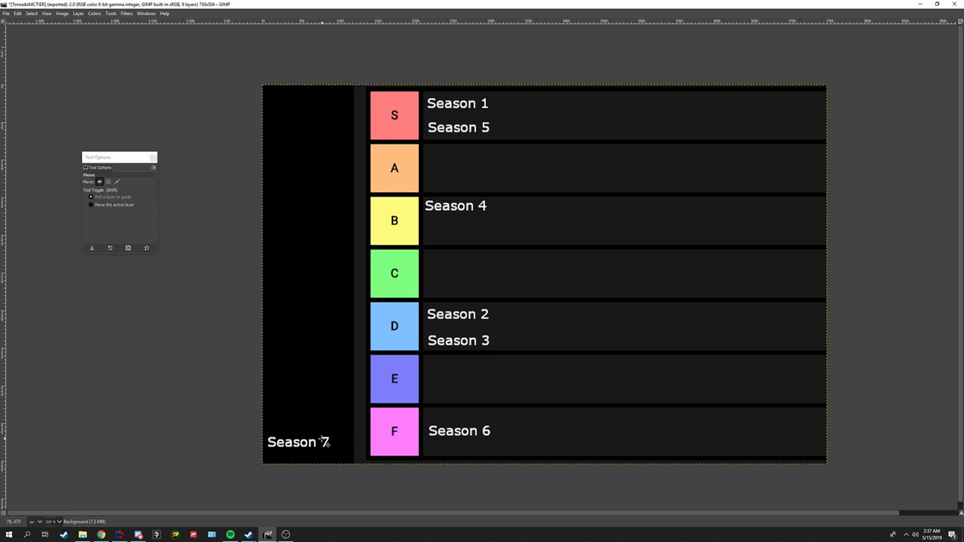
Lower Season 4 in the B row and place Season 7 above it
drag(318, 443, 316, 391)
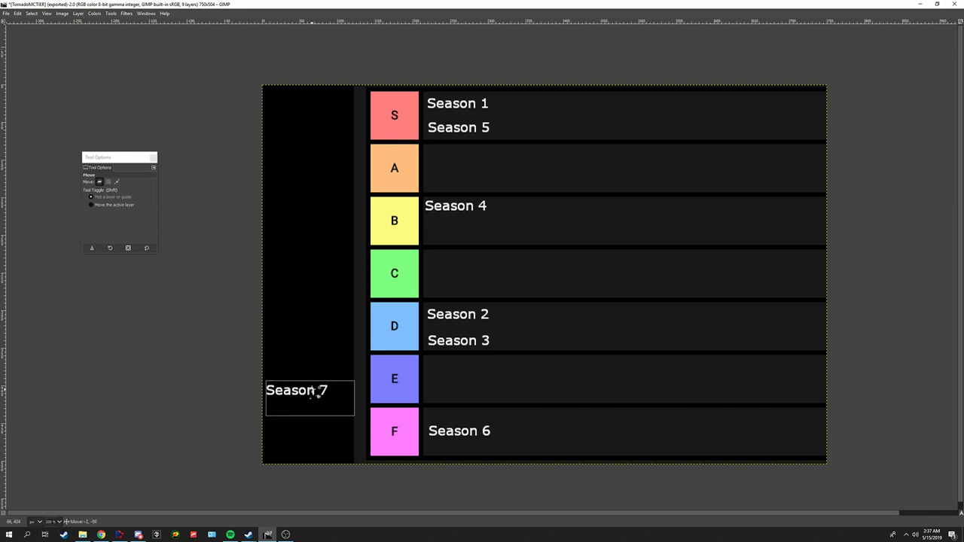
drag(317, 391, 320, 320)
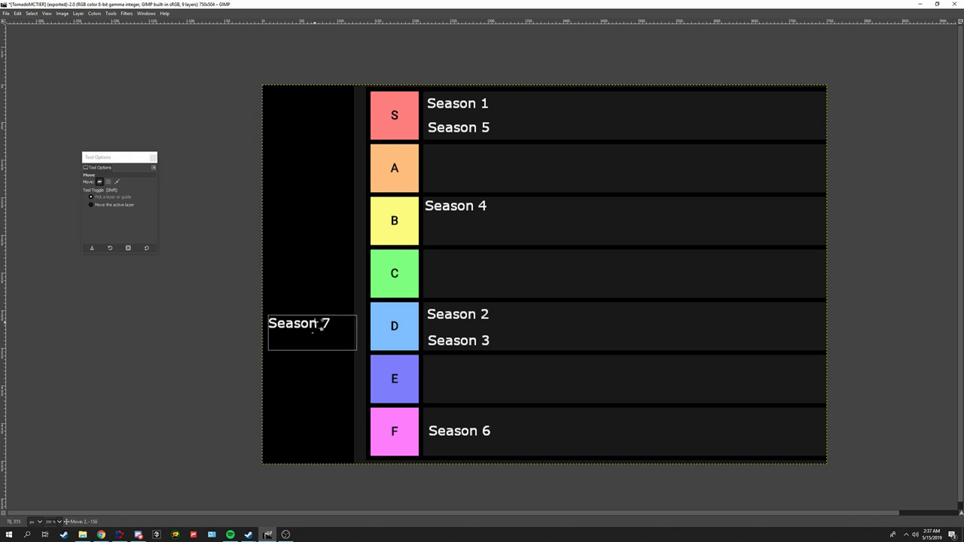
drag(456, 215, 455, 236)
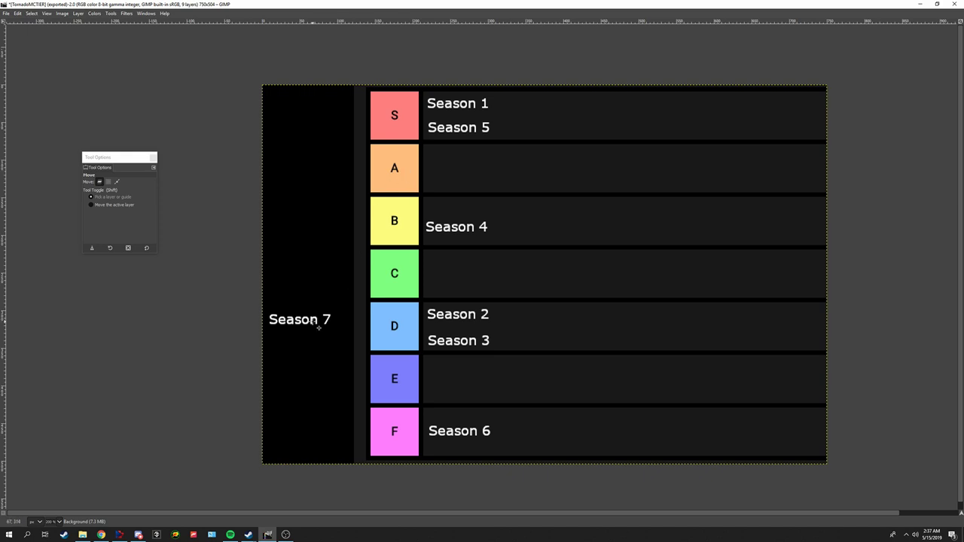
mouse_move(311, 329)
mouse_down()
mouse_move(359, 338)
mouse_move(537, 239)
mouse_move(465, 214)
mouse_up()
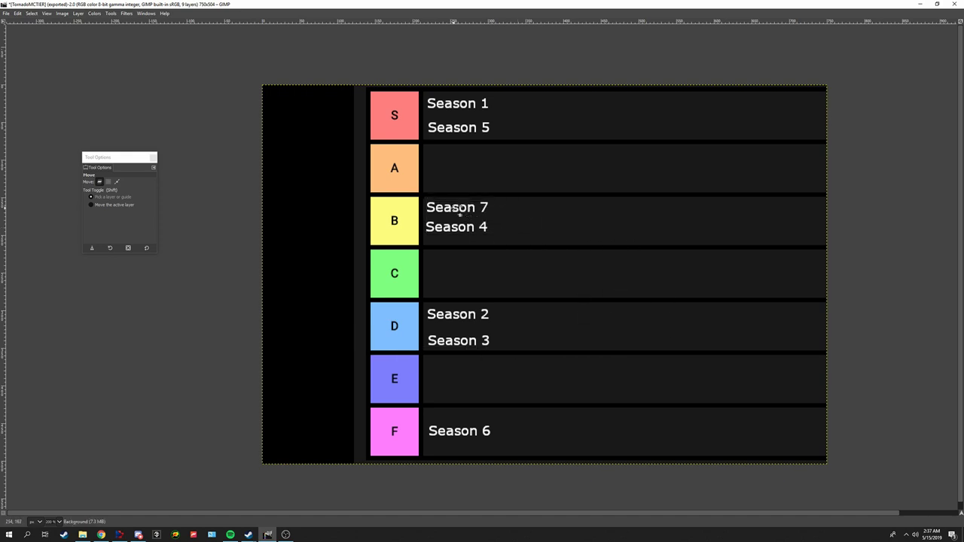